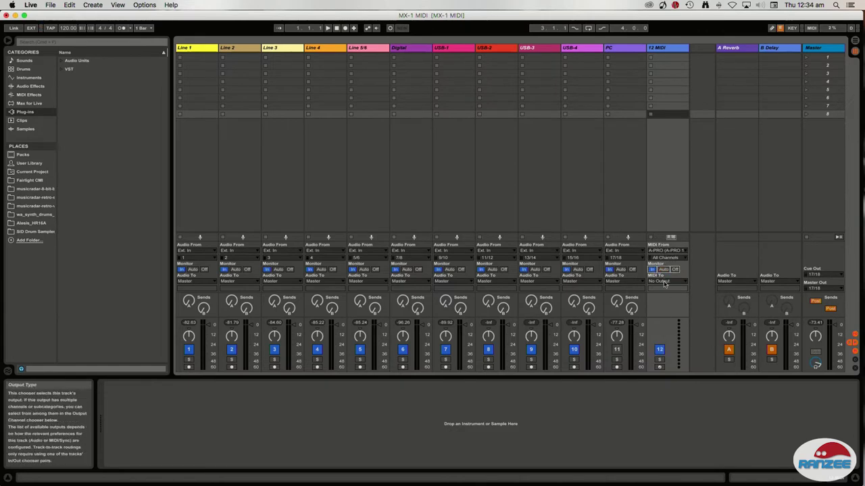
Route the 12 MIDI track's output to MX-1 (MX-1 USB1) on channel 2.
left_click(663, 281)
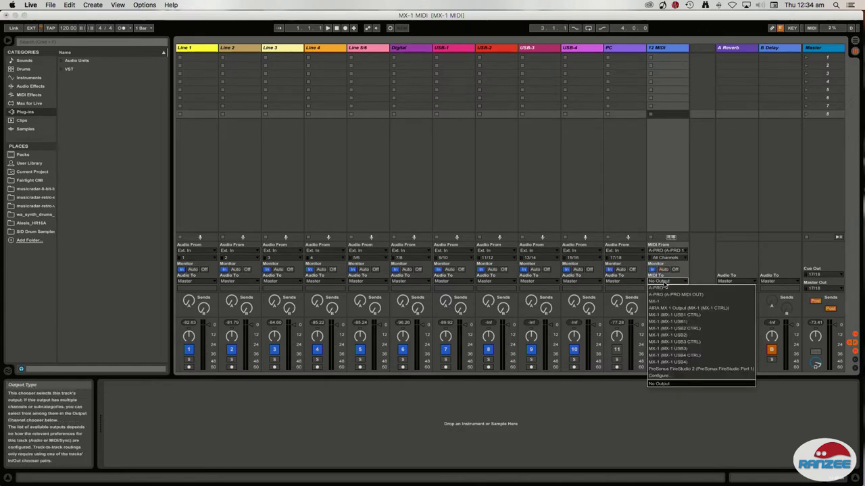
left_click(672, 322)
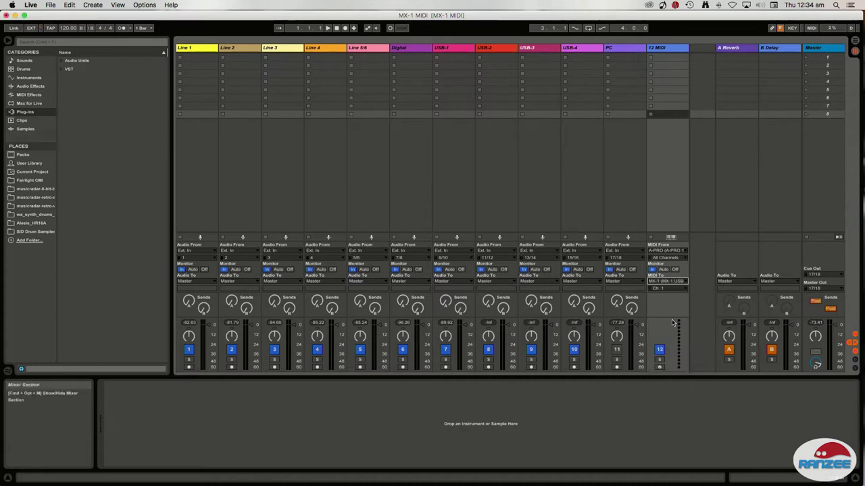
left_click(666, 289)
left_click(661, 298)
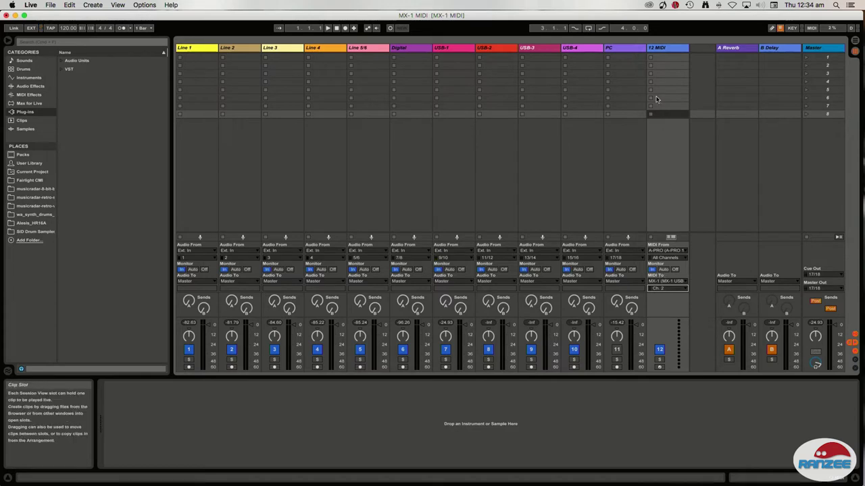
Rename the 12 MIDI track as SE-02.
right_click(657, 48)
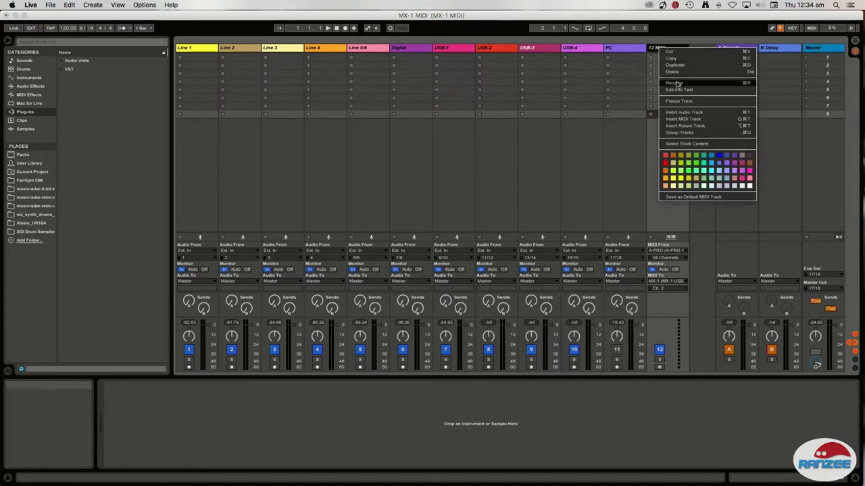
left_click(676, 83)
type("SE")
key("Return")
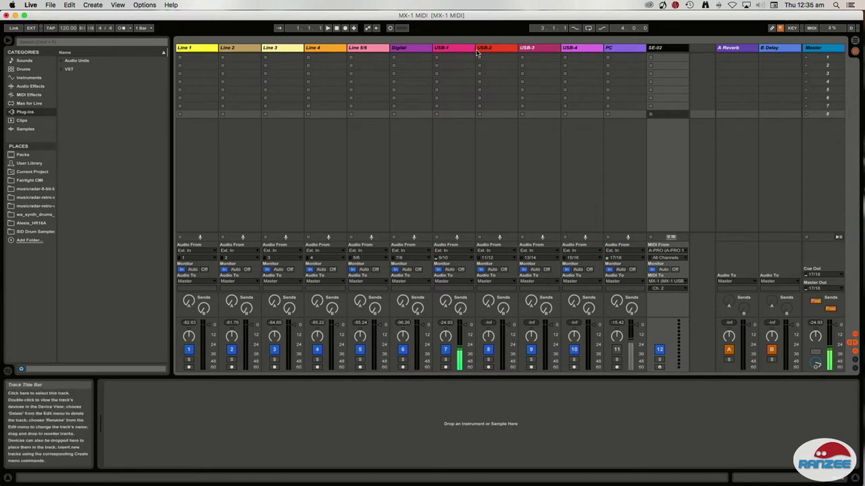
Rename the USB-1 audio track as SE-02 Audio.
right_click(447, 51)
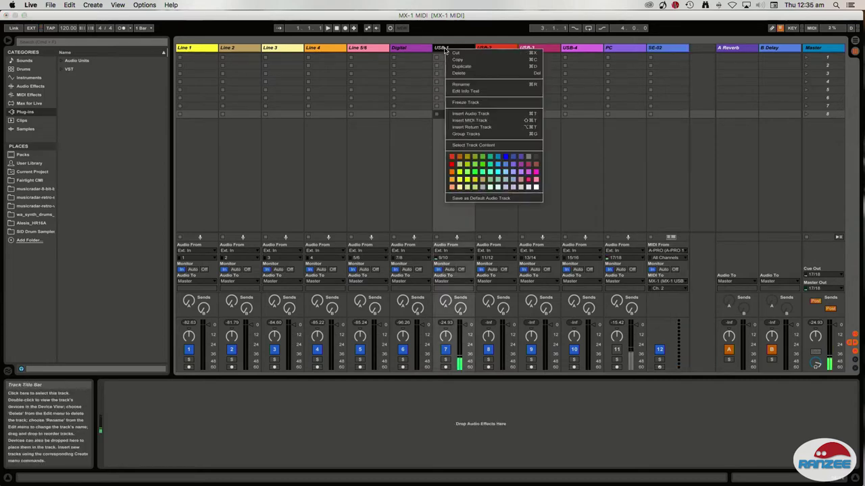
left_click(466, 87)
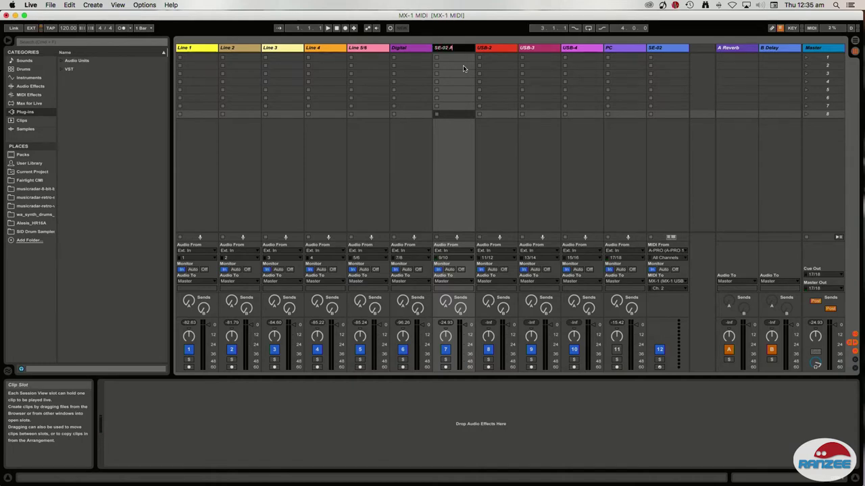
key("Return")
Rename the SE-02 track as SE-02 MIDI and move it directly after the SE-02 Audio track.
right_click(665, 48)
left_click(685, 81)
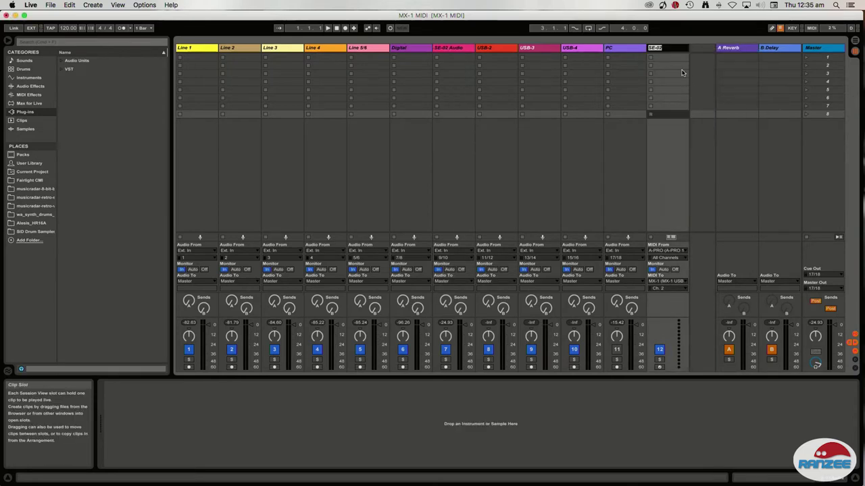
left_click(669, 51)
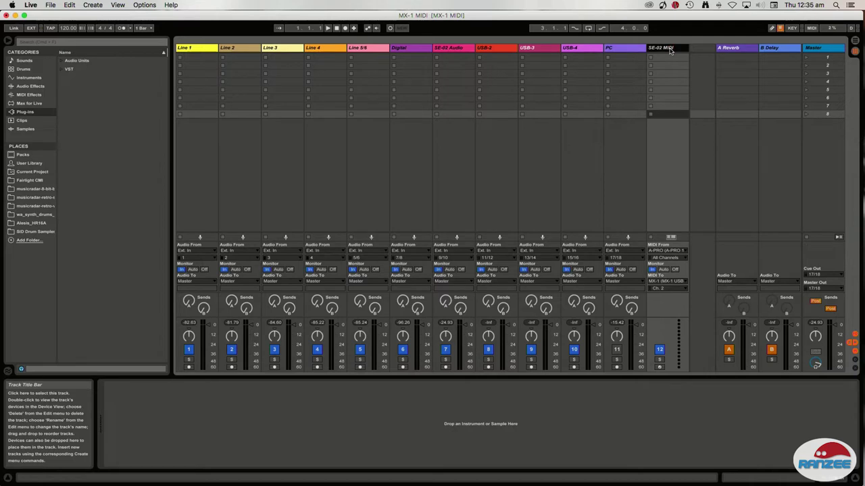
left_click_drag(673, 50, 487, 51)
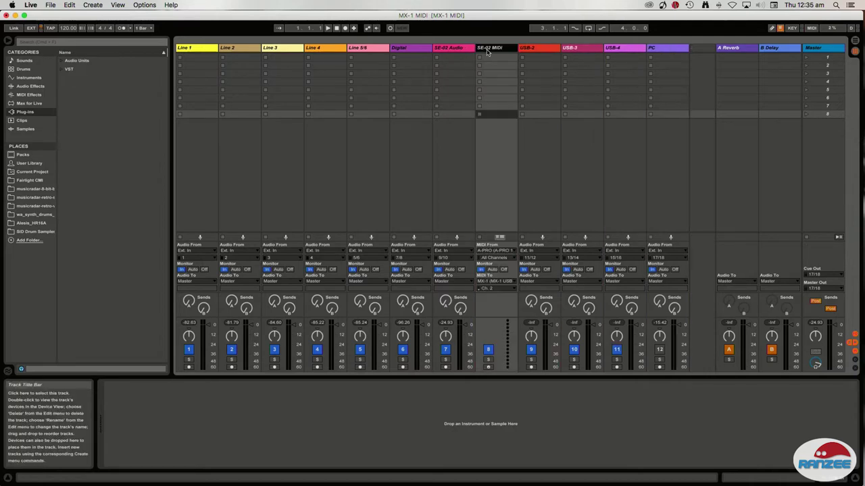
Insert a MIDI track after PC with A-PRO (A-PRO 1) as input, monitoring set to In, and an MX-1 USB port as output.
right_click(700, 59)
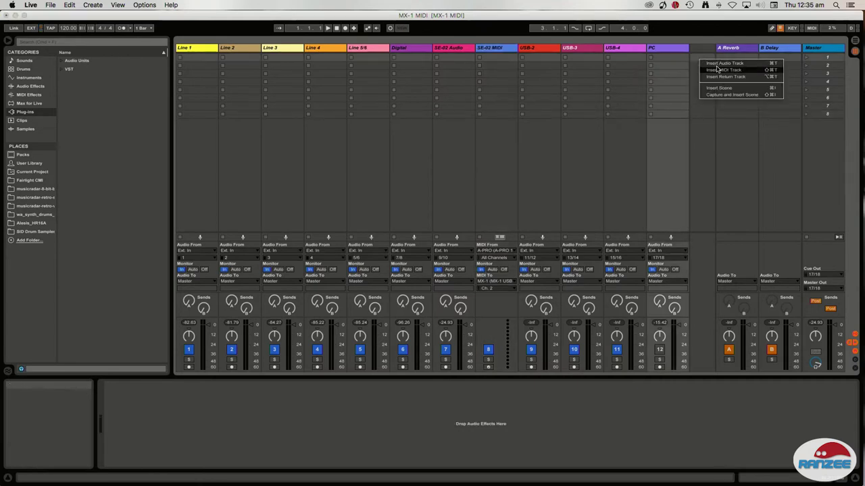
left_click(719, 70)
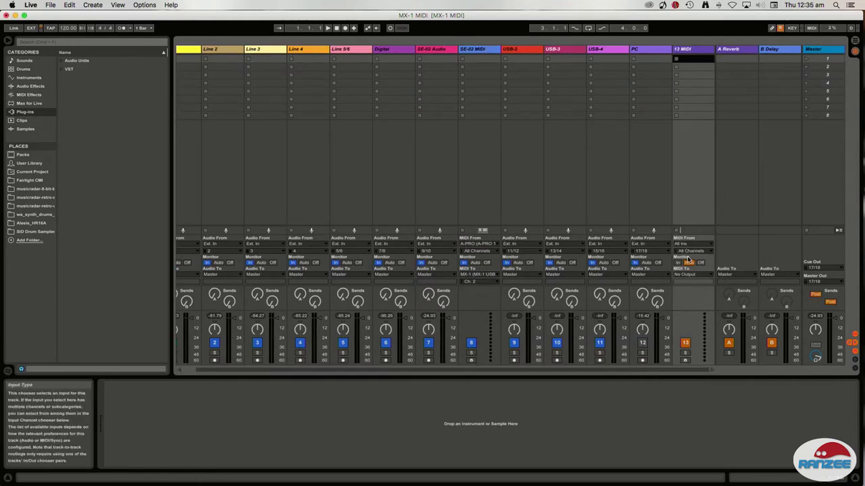
left_click(692, 244)
left_click(691, 287)
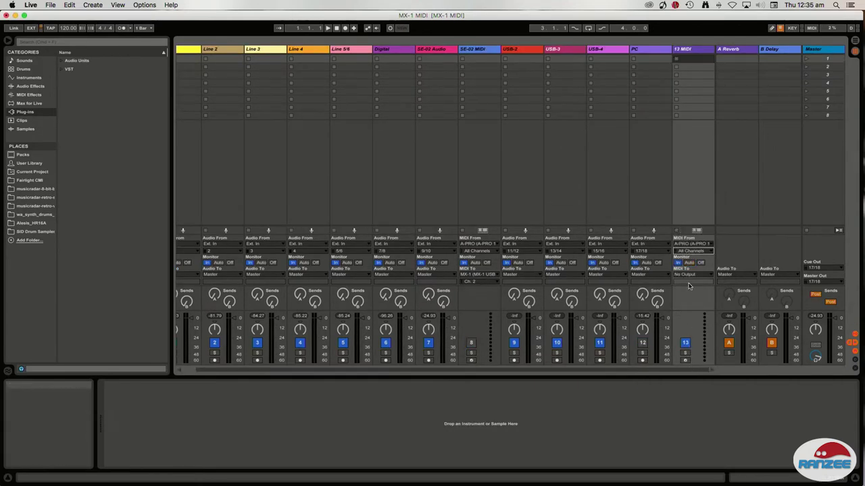
left_click(688, 274)
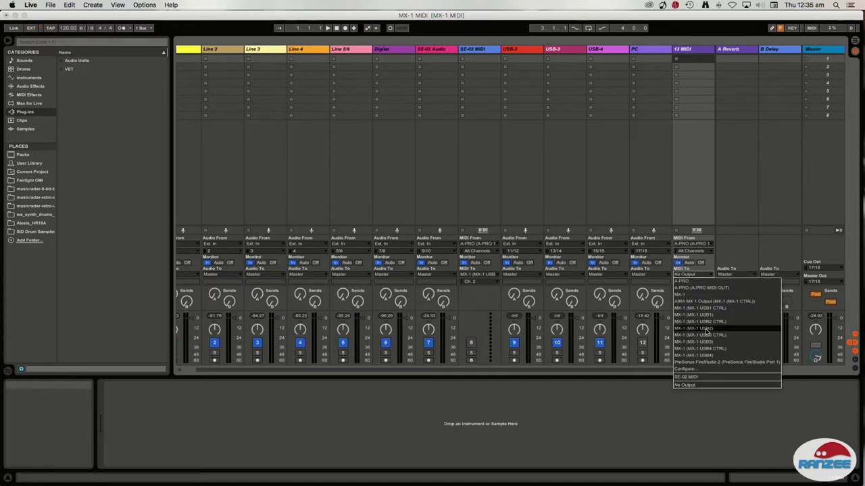
left_click(706, 330)
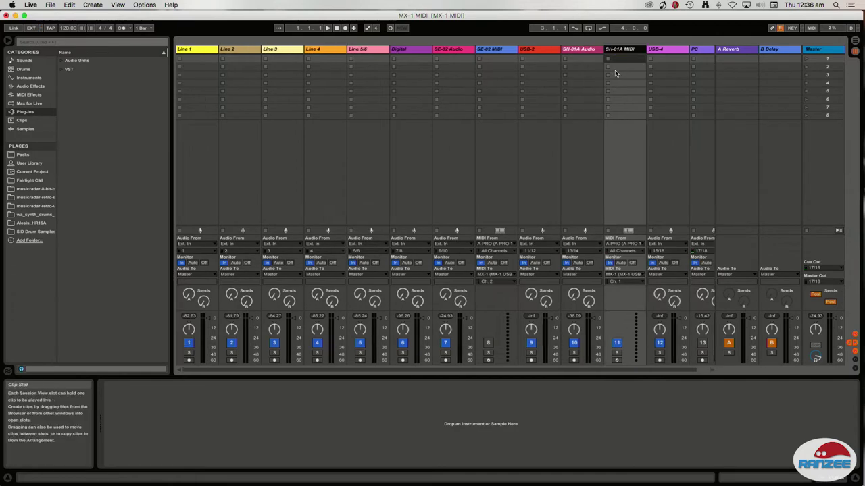
Set the SH-01A MIDI track's input to MX-1 (MX-1 USB3) and its output to No Output.
scroll(615, 70, "right", 1)
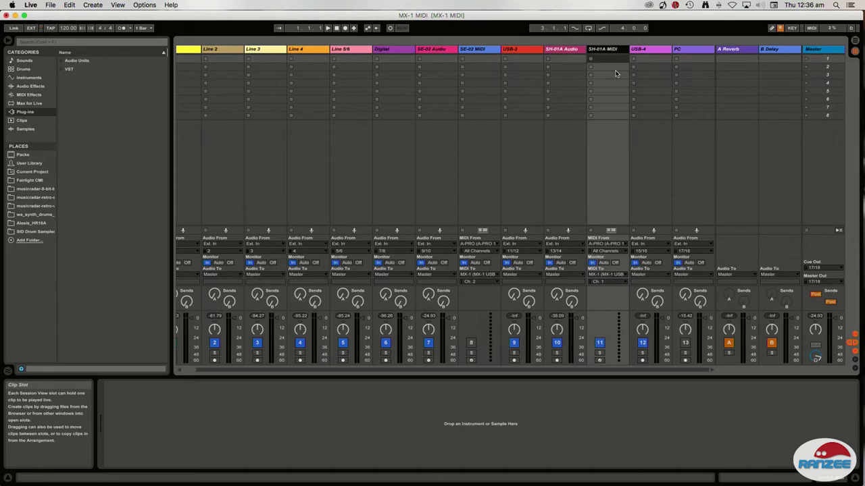
left_click(614, 244)
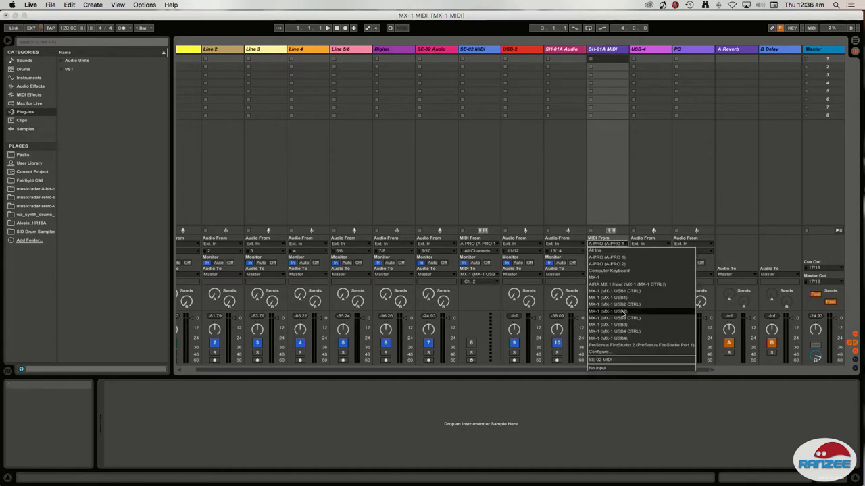
left_click(626, 327)
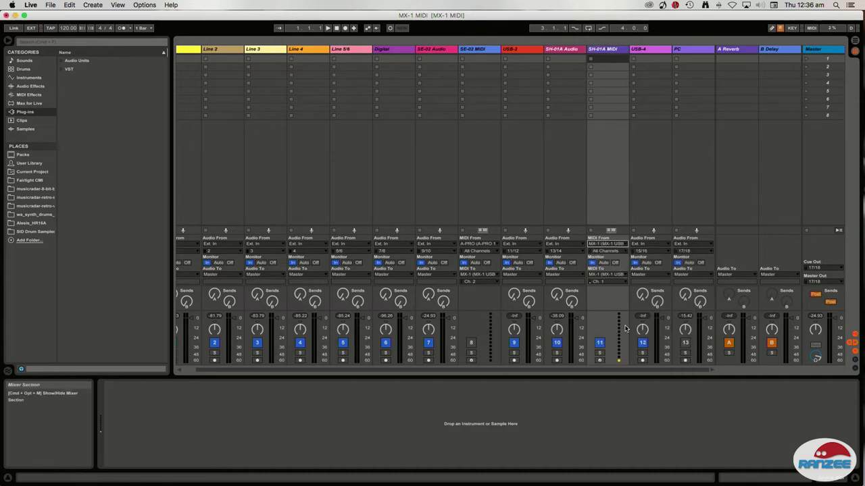
left_click(606, 275)
left_click(606, 387)
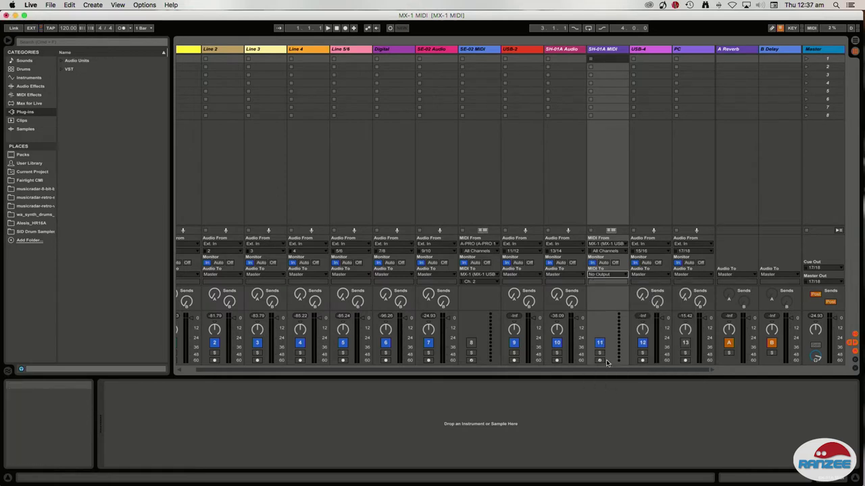
Arm the SH-01A MIDI track and record the incoming MIDI into its first clip slot.
left_click(599, 360)
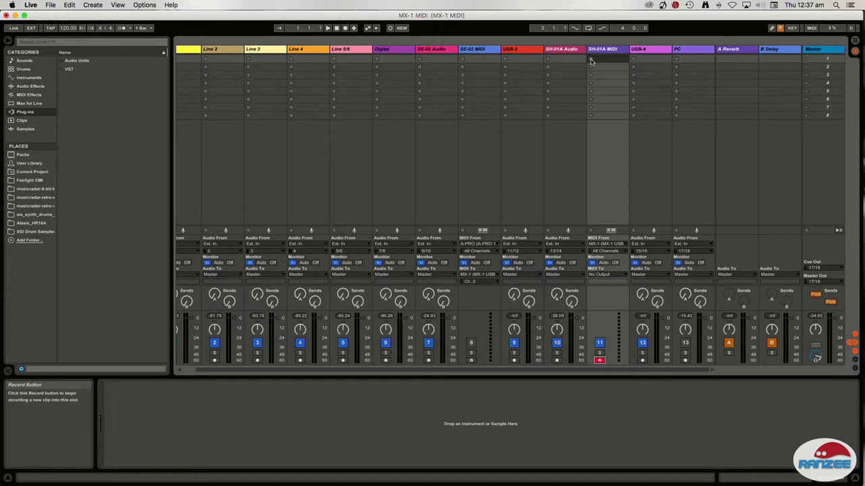
left_click(591, 61)
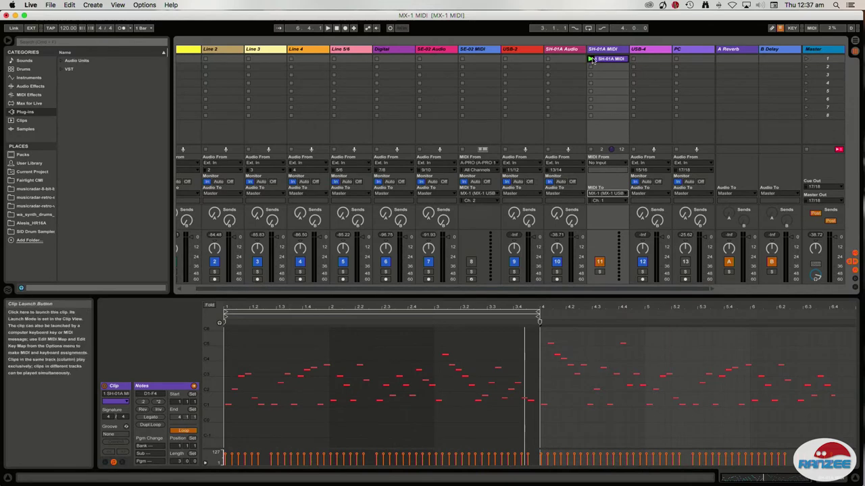
Play the recorded SH-01A MIDI clip and select the notes in its first three bars.
left_click(591, 60)
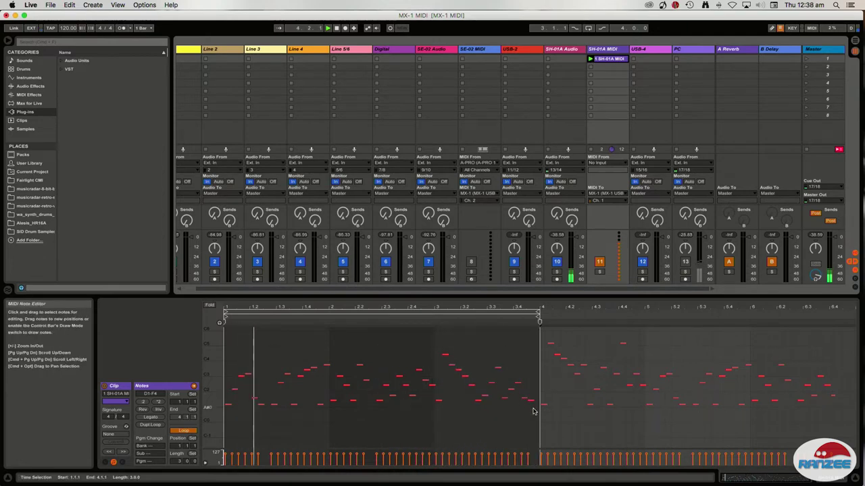
left_click_drag(534, 409, 224, 336)
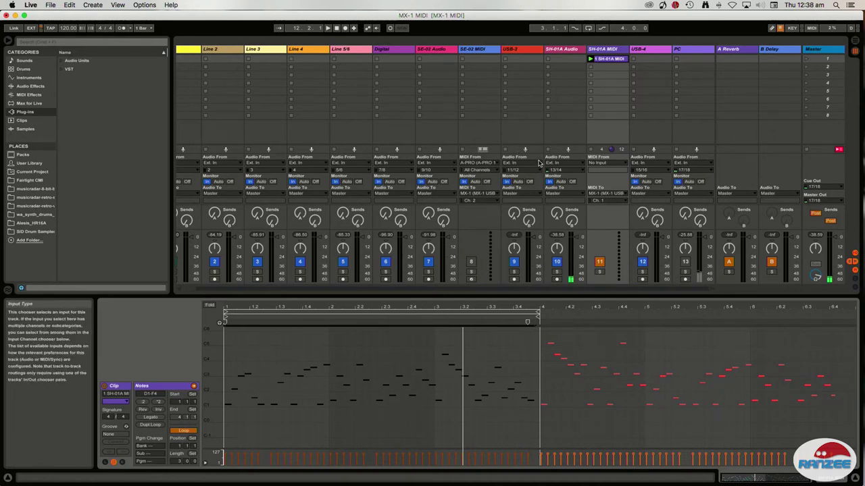
Set the SH-01A MIDI track's input to A-PRO (A-PRO 1).
left_click(607, 163)
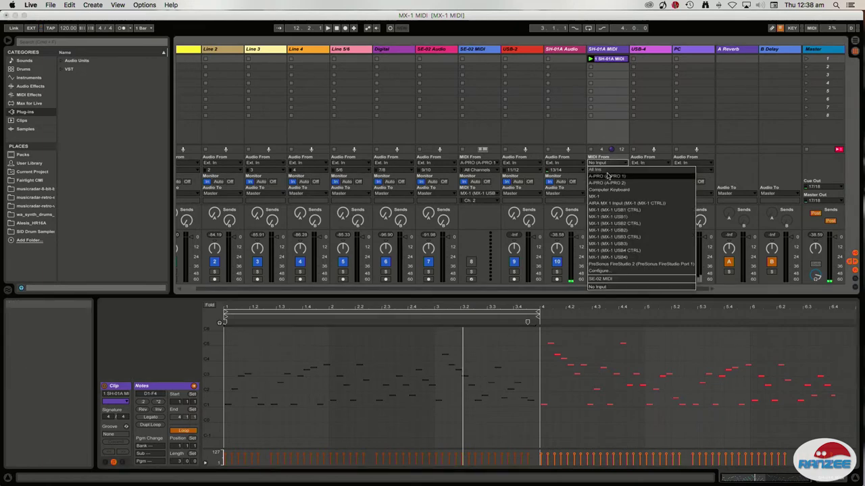
left_click(607, 176)
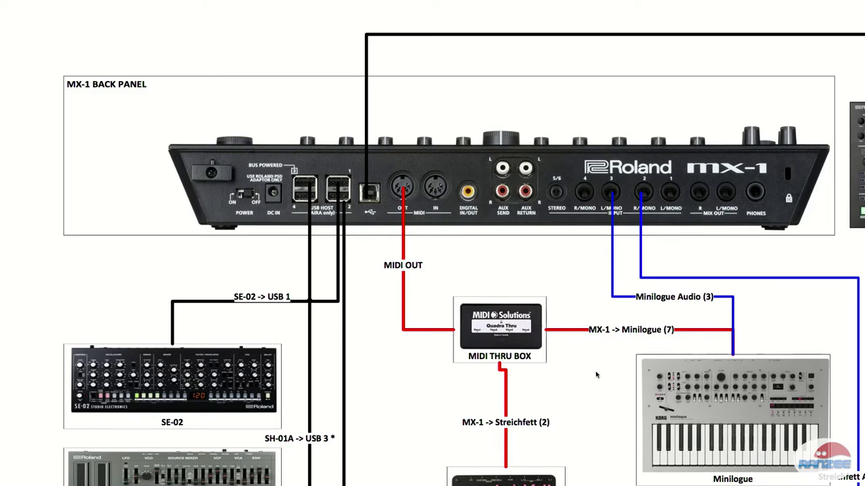
Switch back to Ableton Live and insert a MIDI track after PC with A-PRO (A-PRO 1) as input and monitoring set to In.
key("super+Tab")
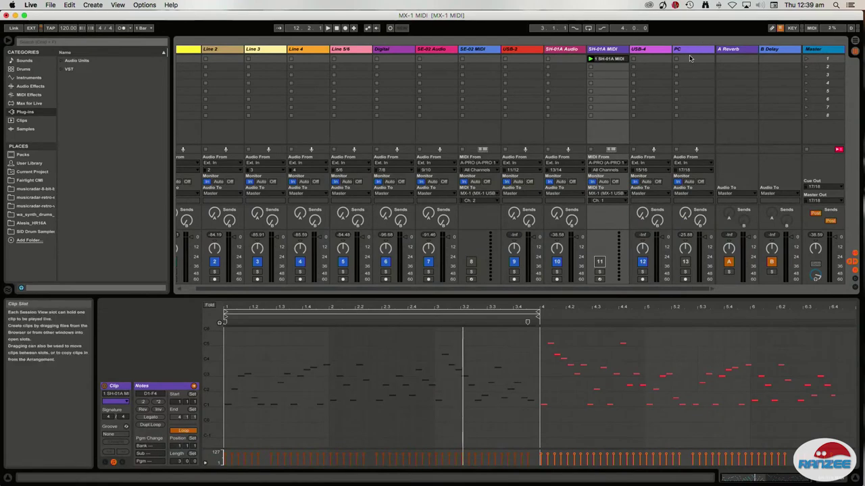
right_click(696, 50)
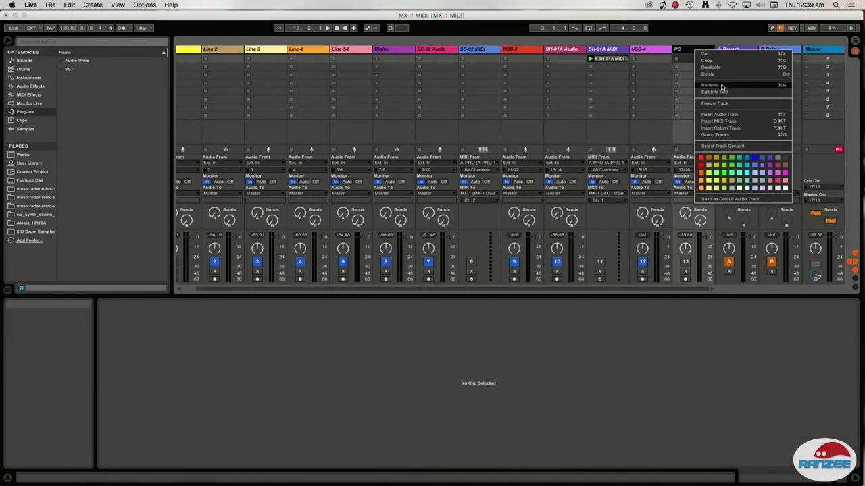
left_click(723, 121)
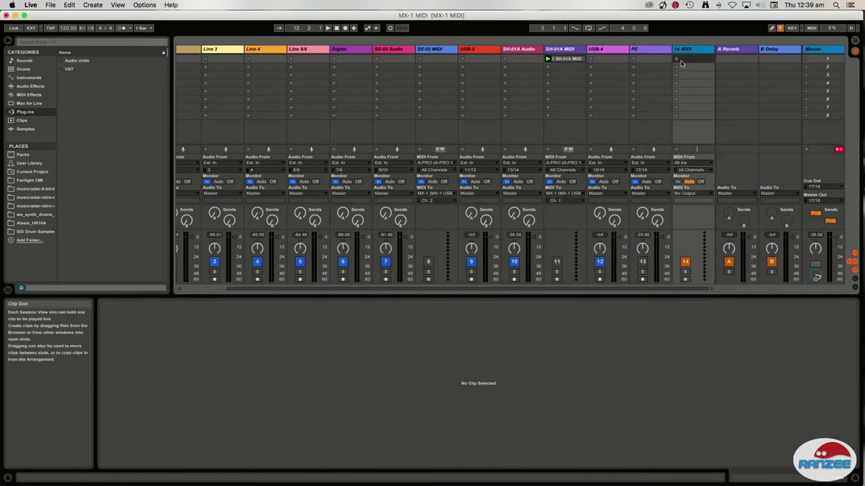
left_click(692, 163)
left_click(691, 181)
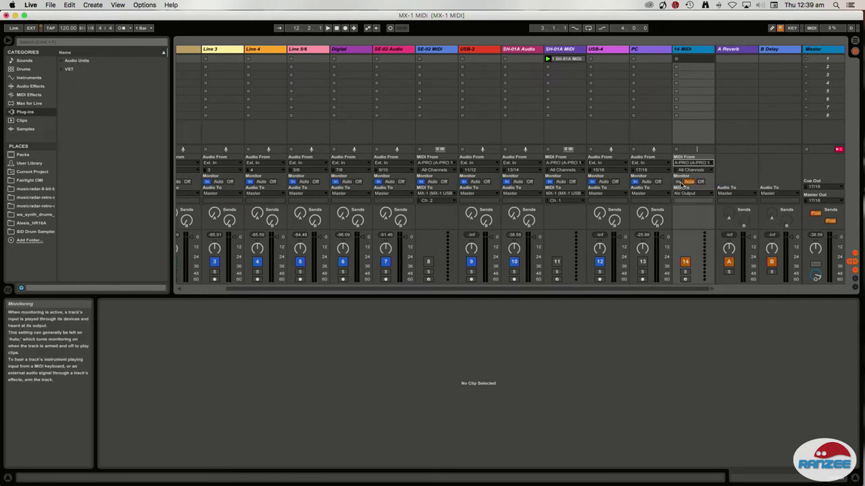
Route the new MIDI track's output to MX-1 on channel 2, and check the wiring diagram before returning to Ableton Live.
left_click(685, 193)
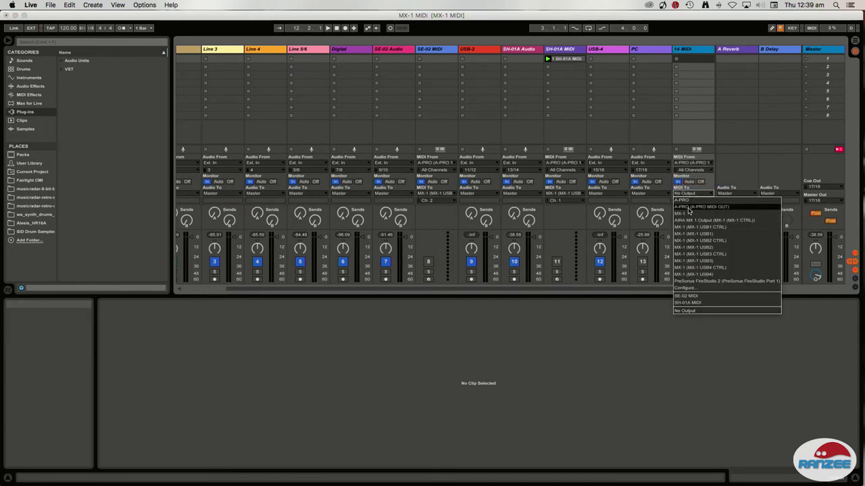
left_click(689, 213)
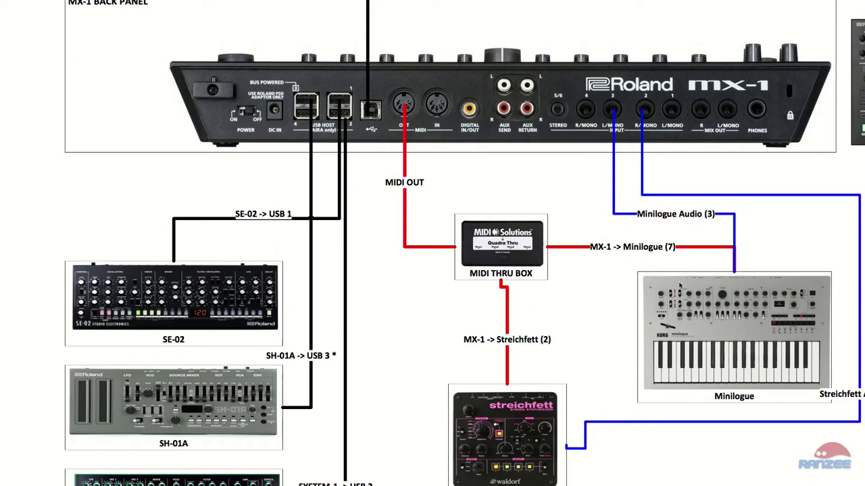
key("super+Tab")
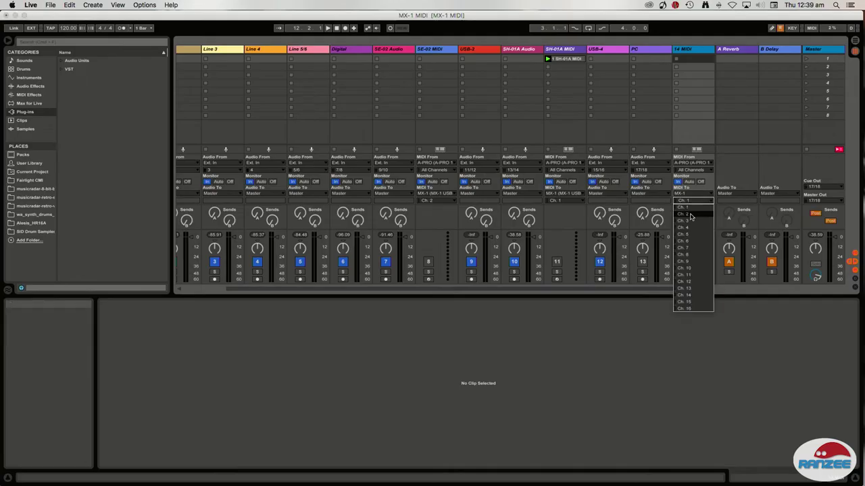
left_click(689, 214)
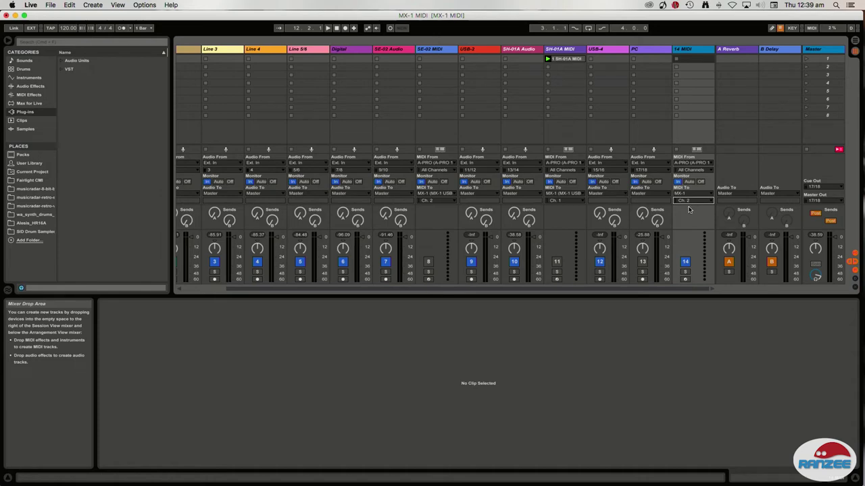
key("super+Tab")
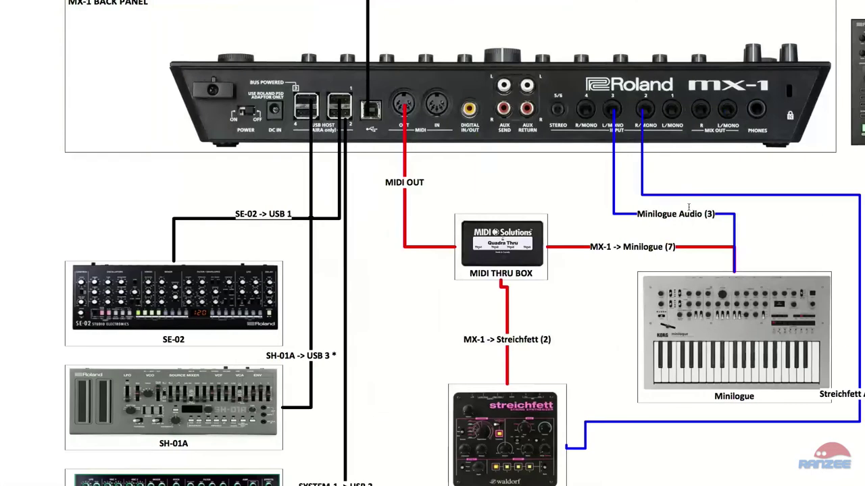
key("super+Tab")
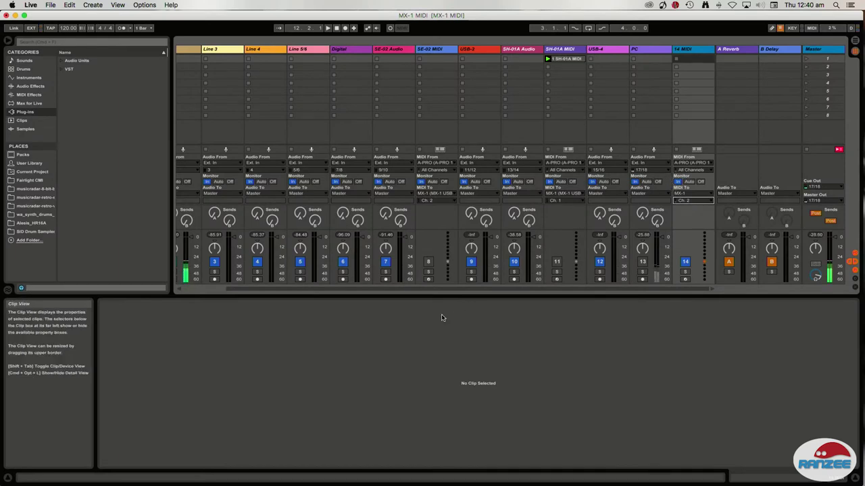
Add a MIDI track for the Minilogue, route it to MX-1 on channel 7, and name it Minilogue MIDI beside Minilogue Audio.
left_click_drag(400, 294, 356, 289)
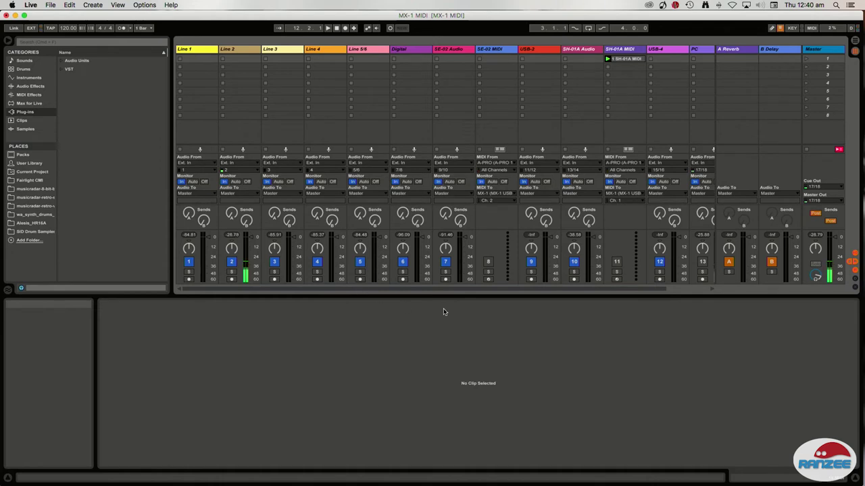
key("super+shift+t")
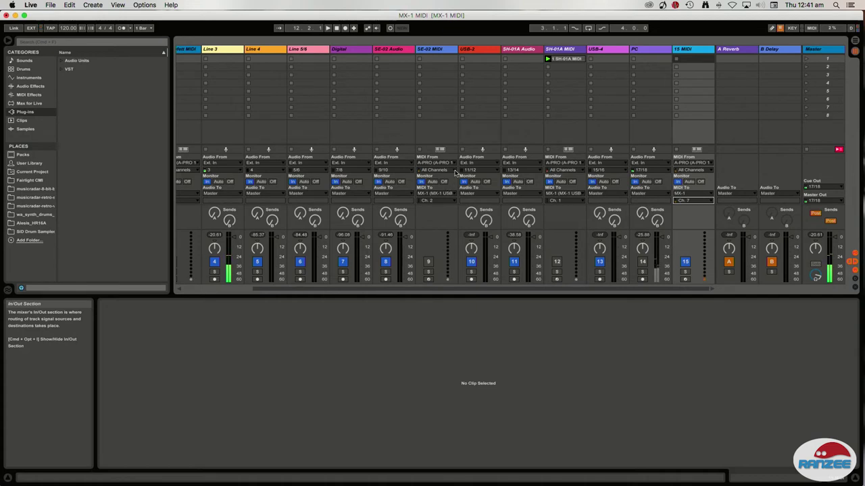
right_click(695, 52)
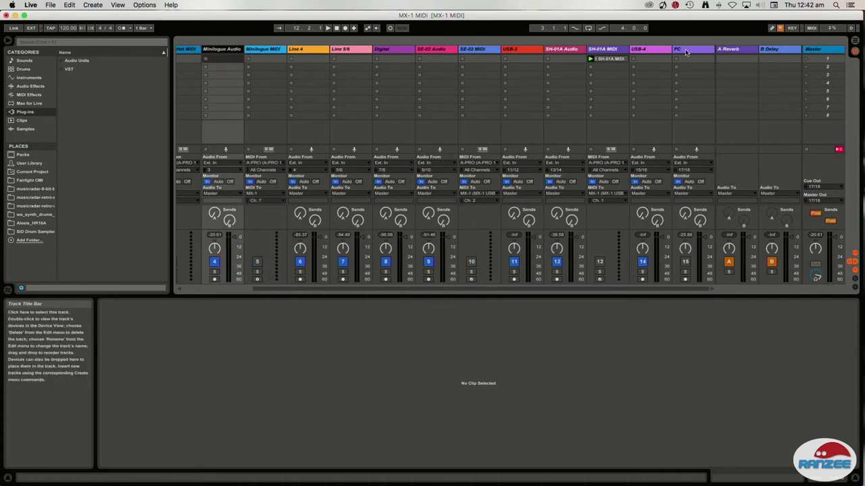
Insert a MIDI track after PC and route its output to MX-1 on channel 14.
right_click(686, 53)
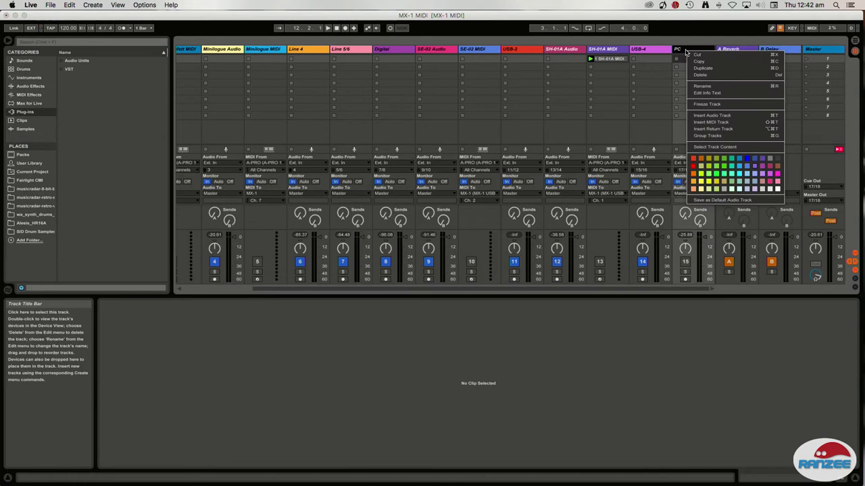
left_click(710, 122)
left_click(689, 193)
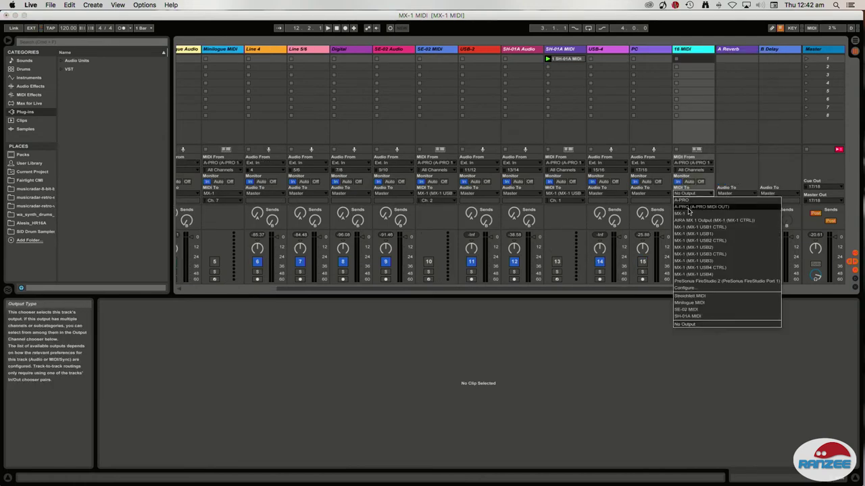
left_click(681, 213)
left_click(689, 201)
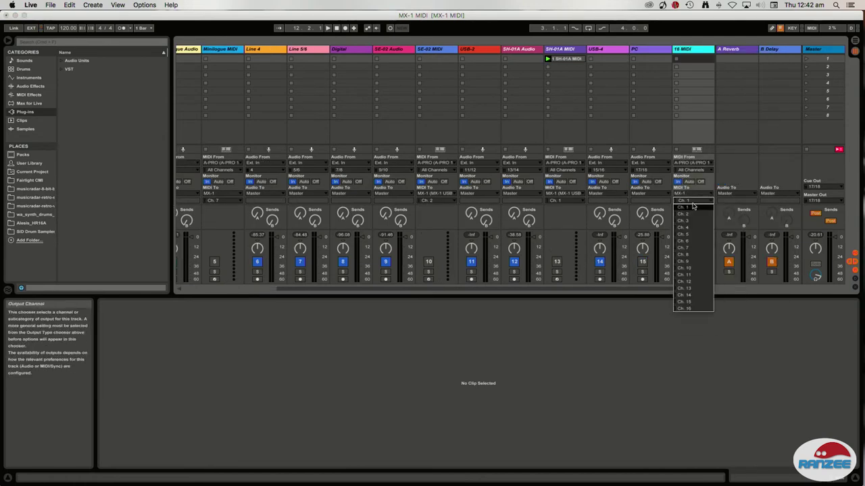
left_click(694, 295)
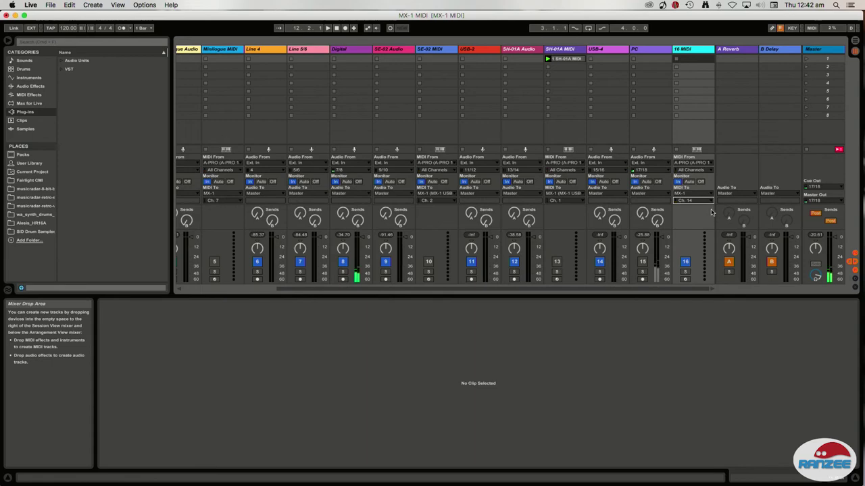
Return from the wiring diagram to Ableton Live, route the newest MIDI track to MX-1 (MX-1 USB4), and rename USB-4 as System-1 Audio.
key("Delete")
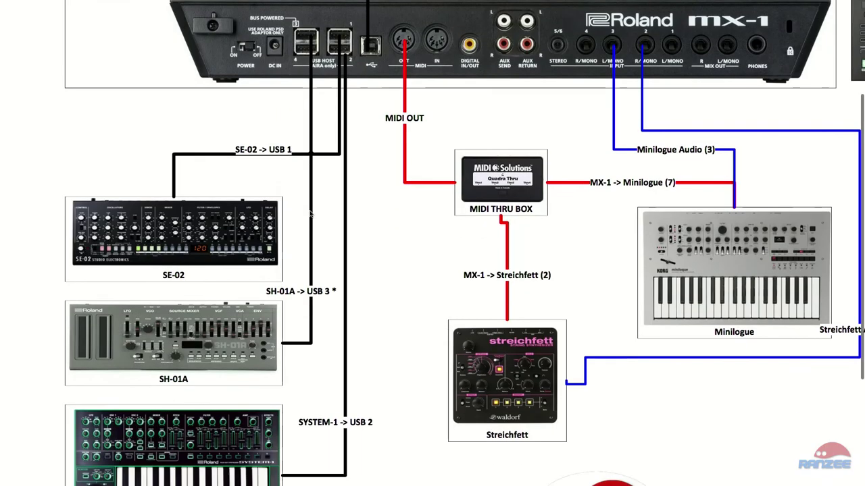
scroll(306, 228, "down", 3)
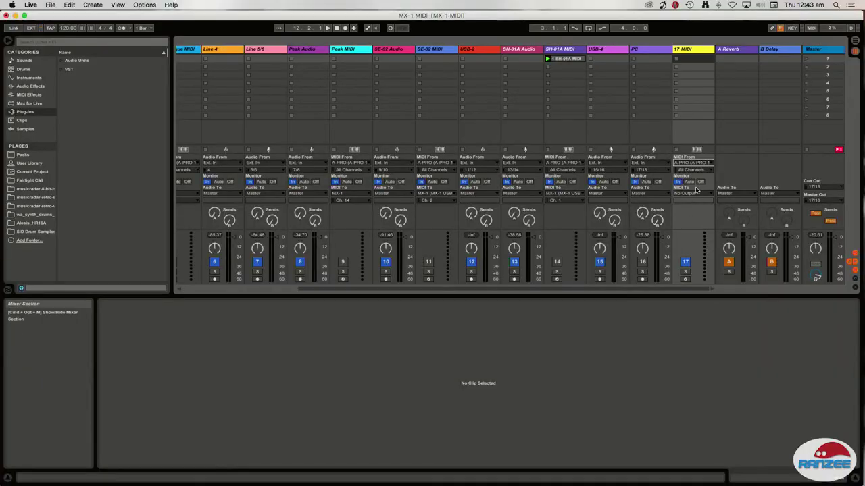
left_click(690, 194)
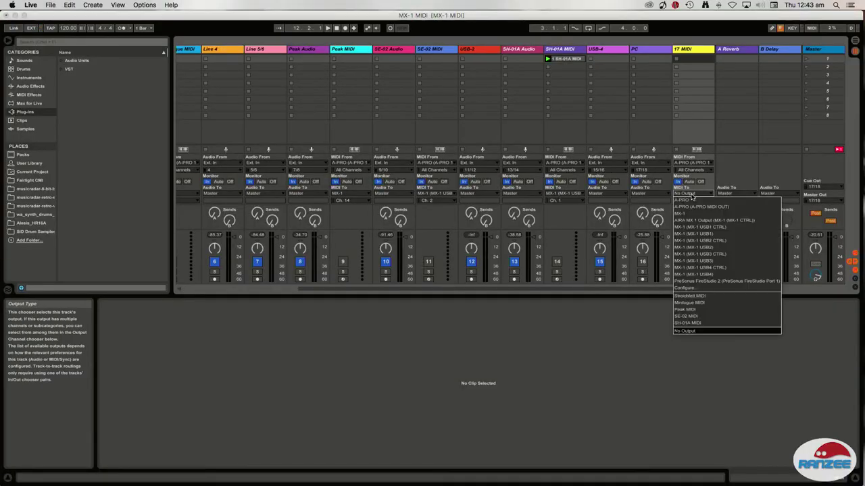
left_click(703, 274)
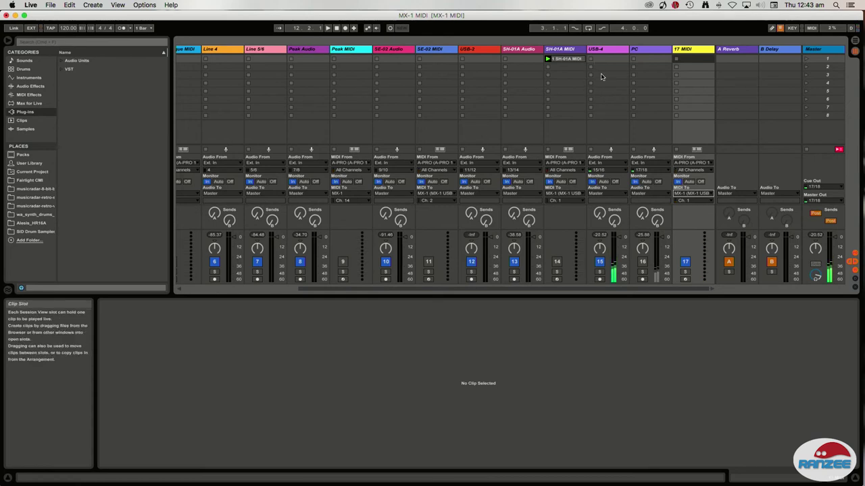
right_click(600, 51)
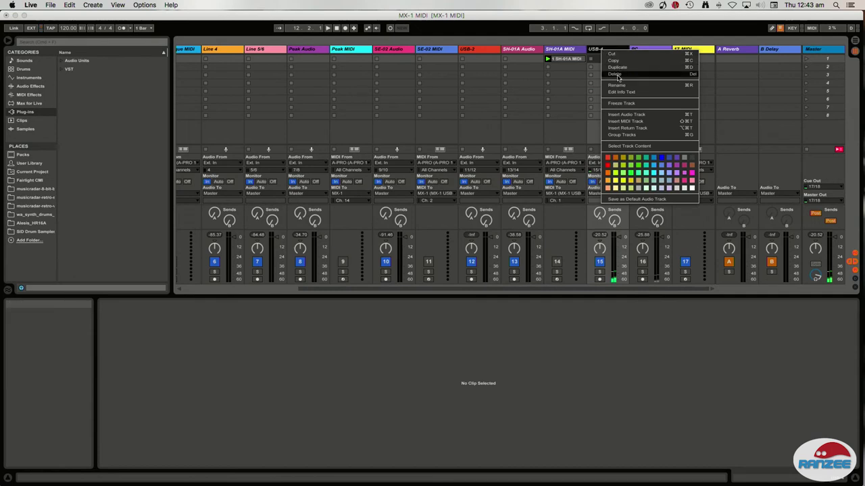
left_click(611, 87)
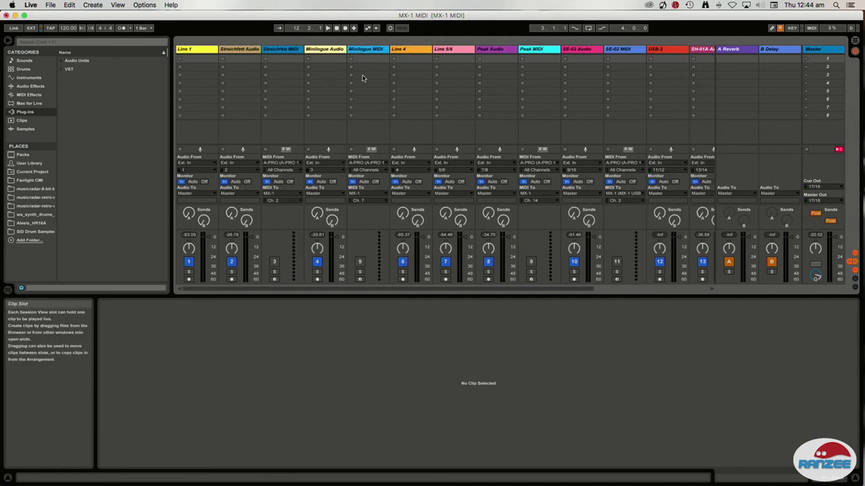
Deactivate the System-1 MIDI track, and test SH-01A MIDI and SE-02 MIDI by activating and deactivating each in turn.
scroll(426, 91, "right", 5)
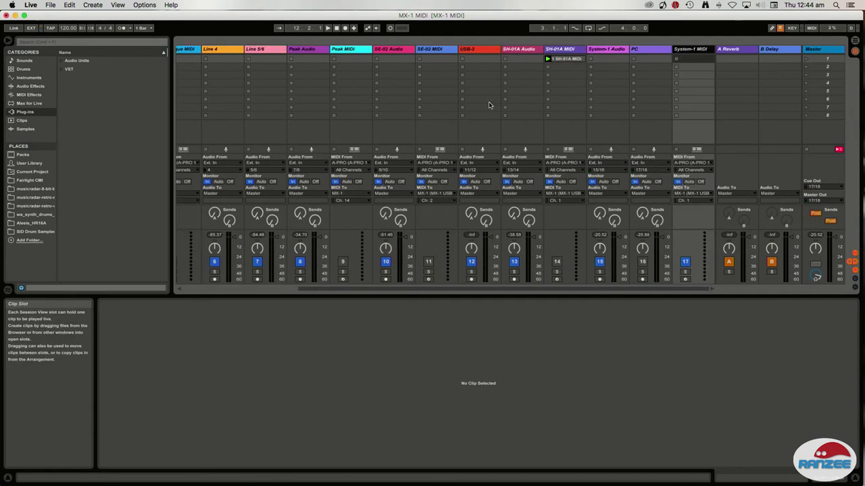
left_click(685, 261)
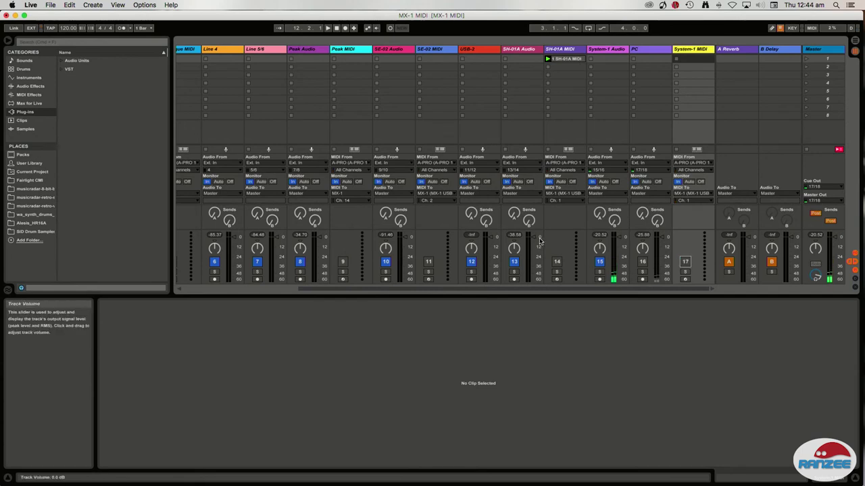
left_click(557, 262)
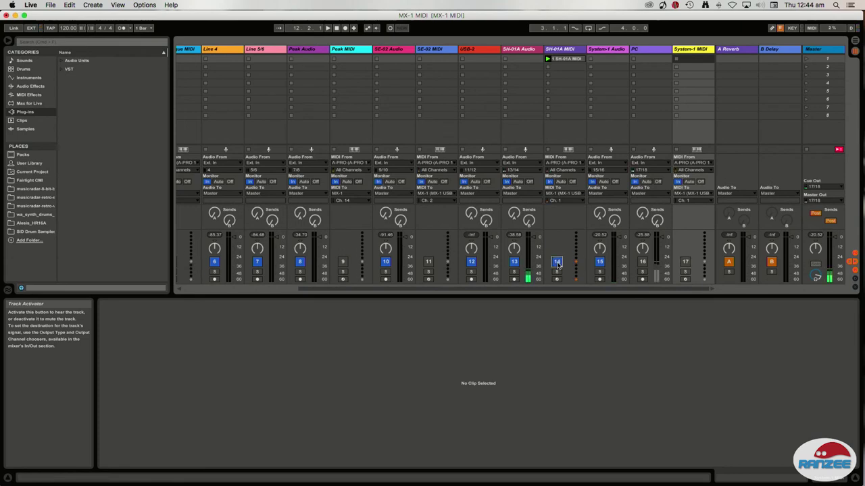
left_click(557, 263)
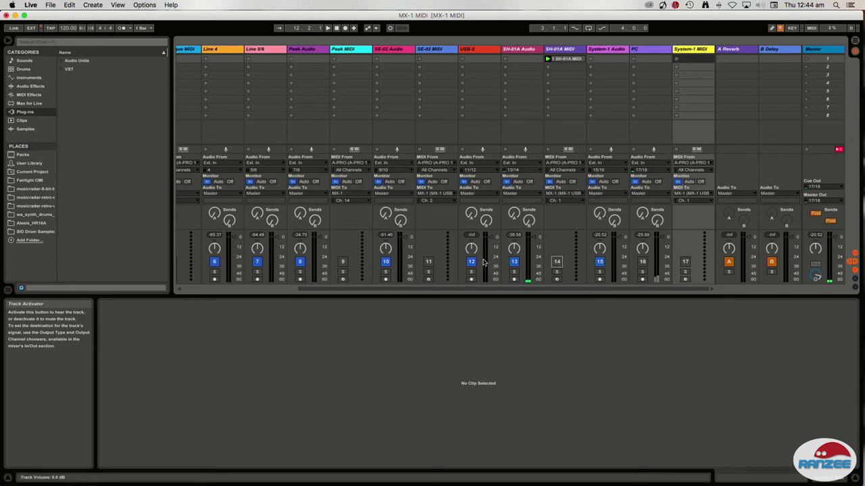
left_click(428, 262)
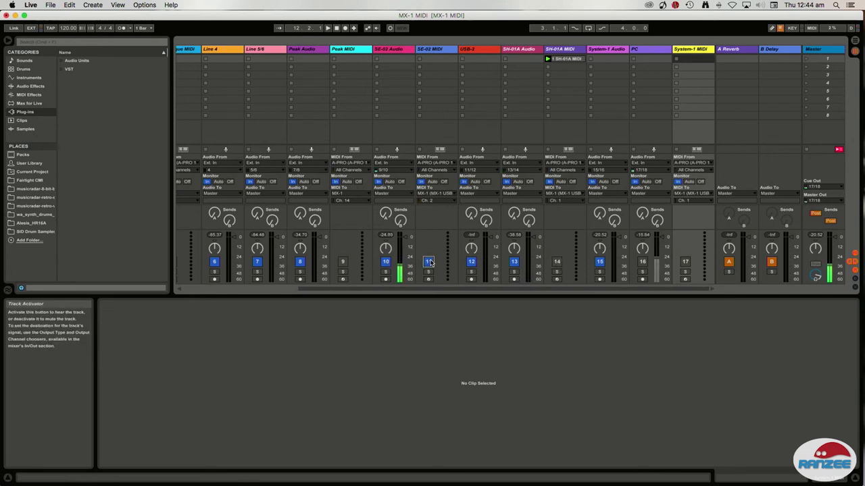
Test Peak MIDI and Minilogue MIDI by activating and deactivating each in turn, and leave Streichfett MIDI activated.
scroll(437, 251, "left", 5)
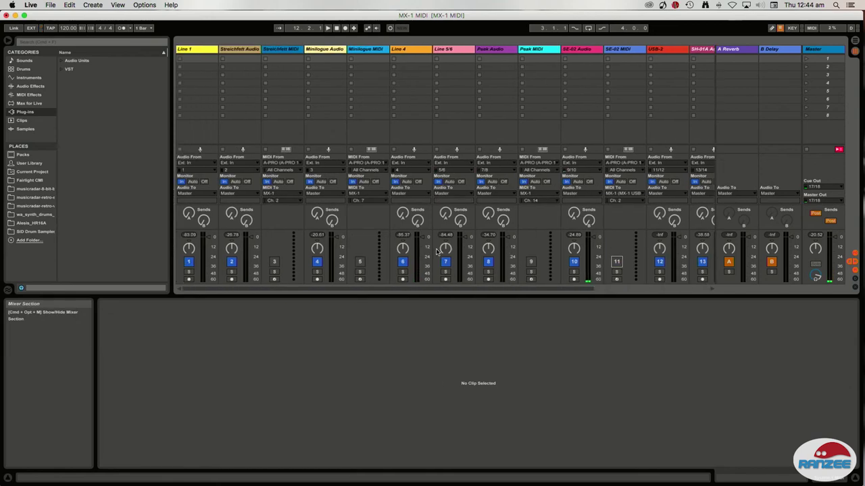
left_click(531, 262)
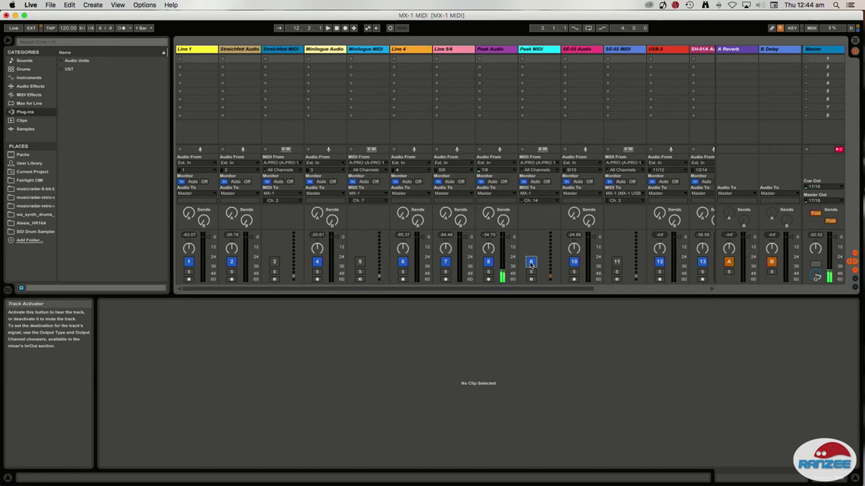
left_click(531, 262)
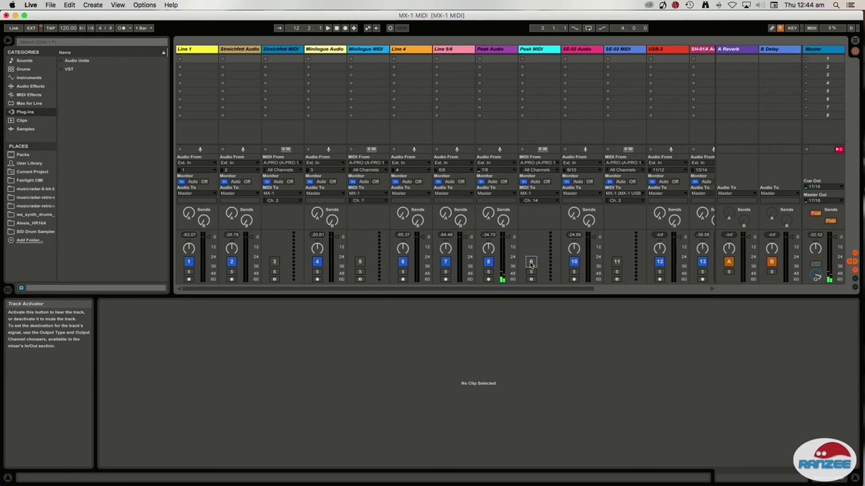
left_click(360, 263)
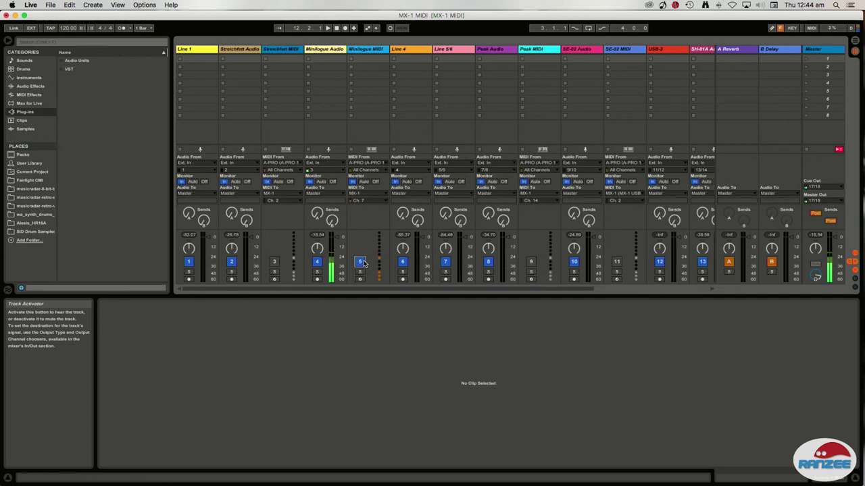
left_click(363, 263)
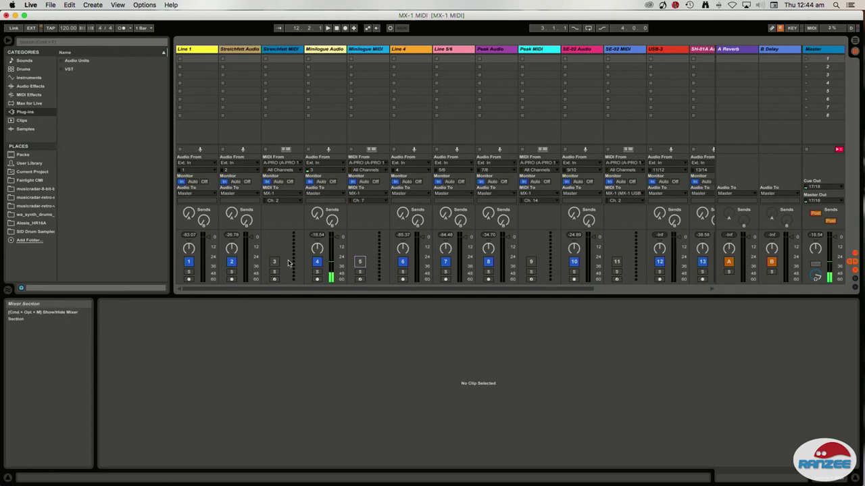
left_click(274, 264)
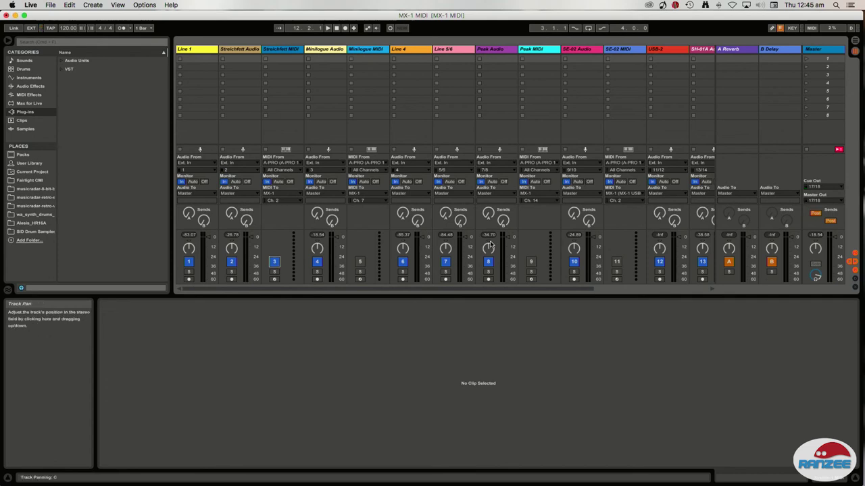
Open the recorded clip on the SH-01A MIDI track to show its notes.
scroll(491, 244, "right", 5)
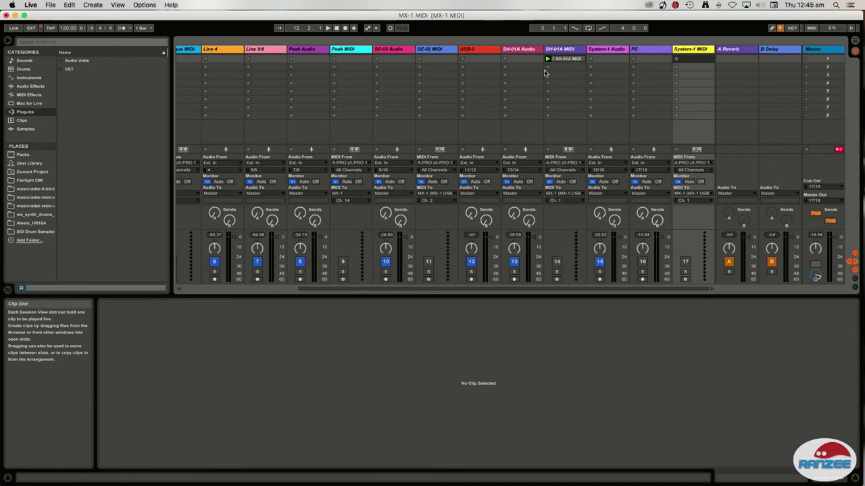
left_click(566, 61)
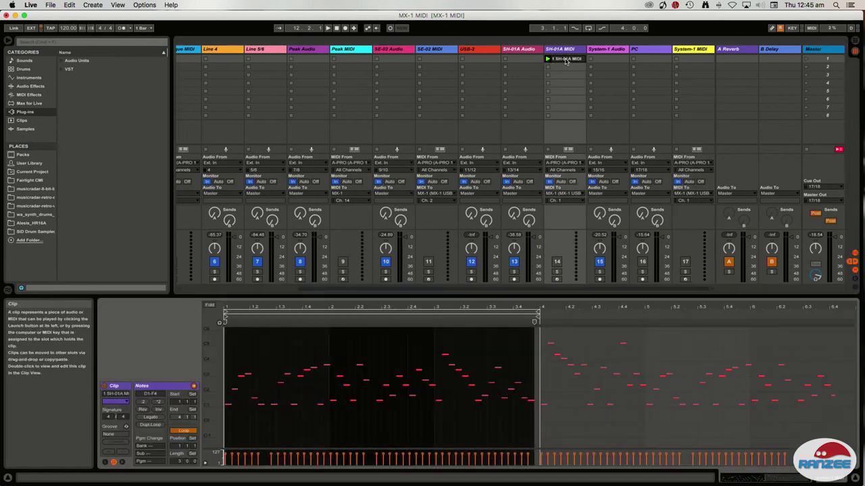